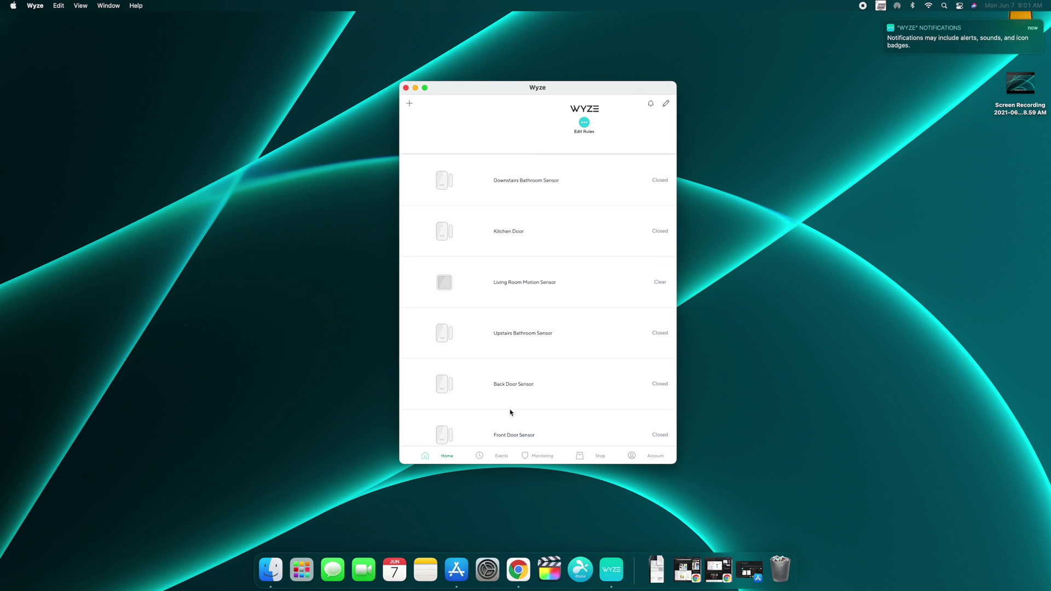
# - Expand the Wyze window to full screen and open the Driveway Camera's live view, acknowledging the PIR area notice
pyautogui.click(426, 88)
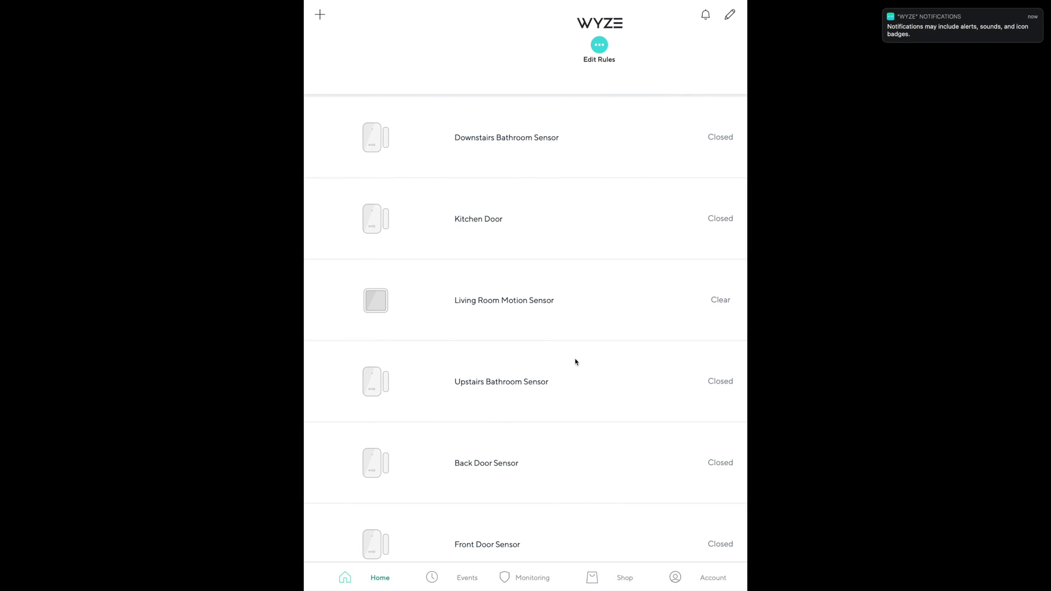
pyautogui.scroll(-20, 576, 362)
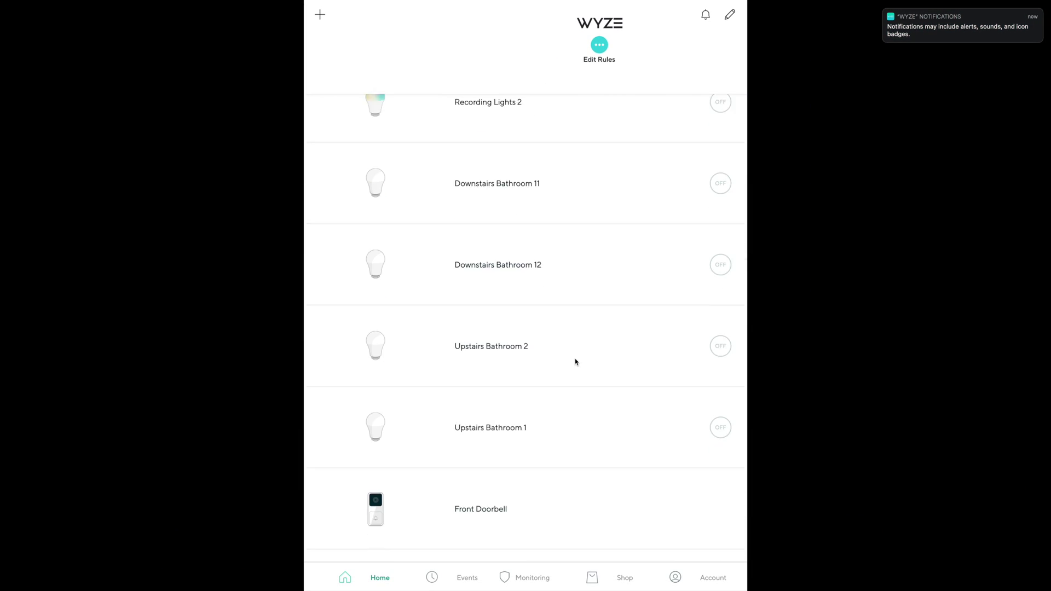
pyautogui.scroll(-6, 575, 362)
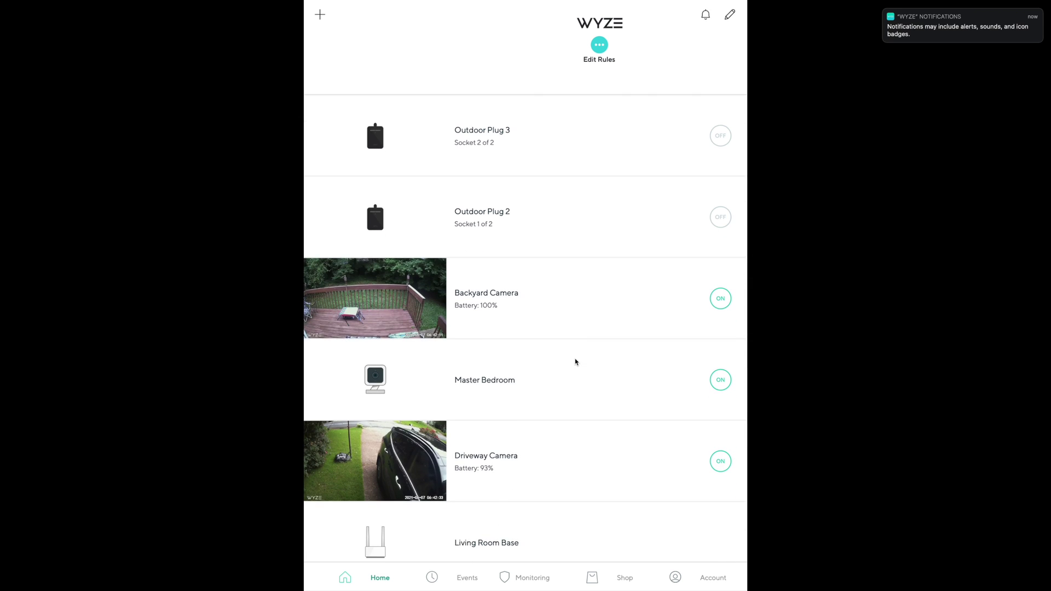
pyautogui.click(405, 448)
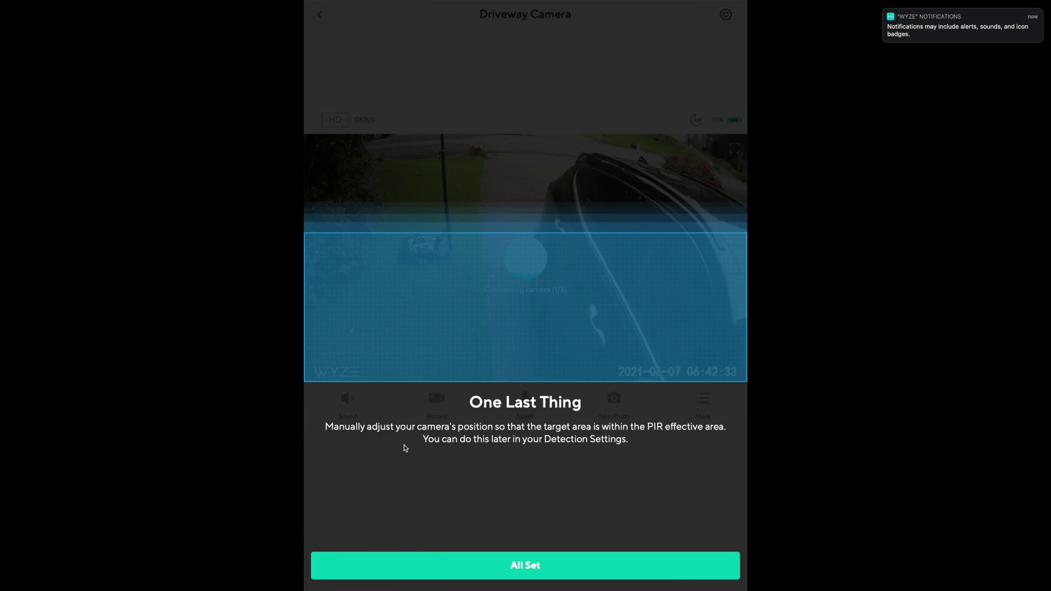
pyautogui.click(493, 567)
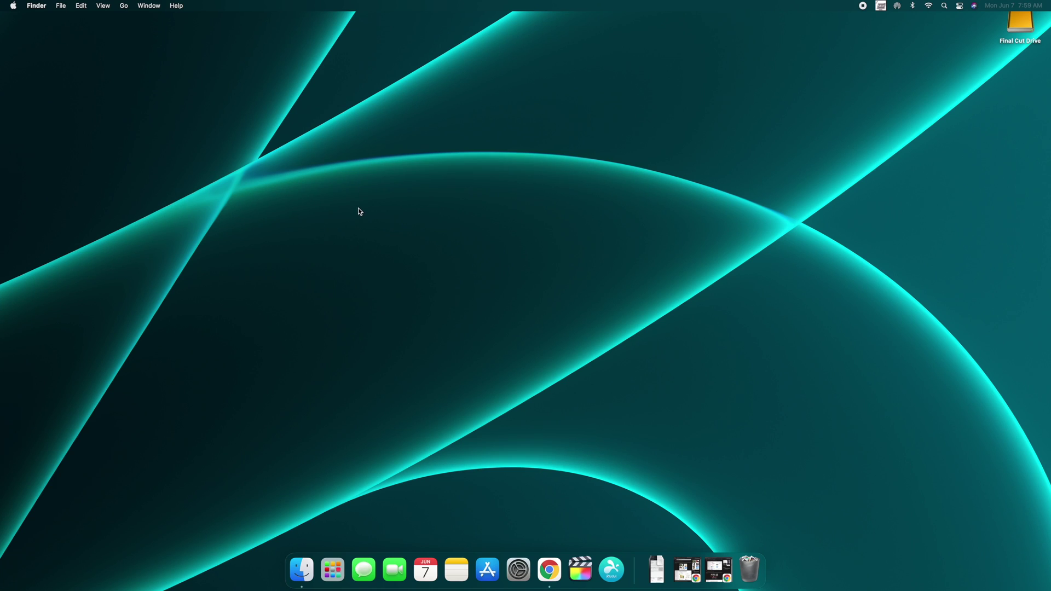
# - Open the Mac App Store and search for "Wyze"
pyautogui.click(496, 580)
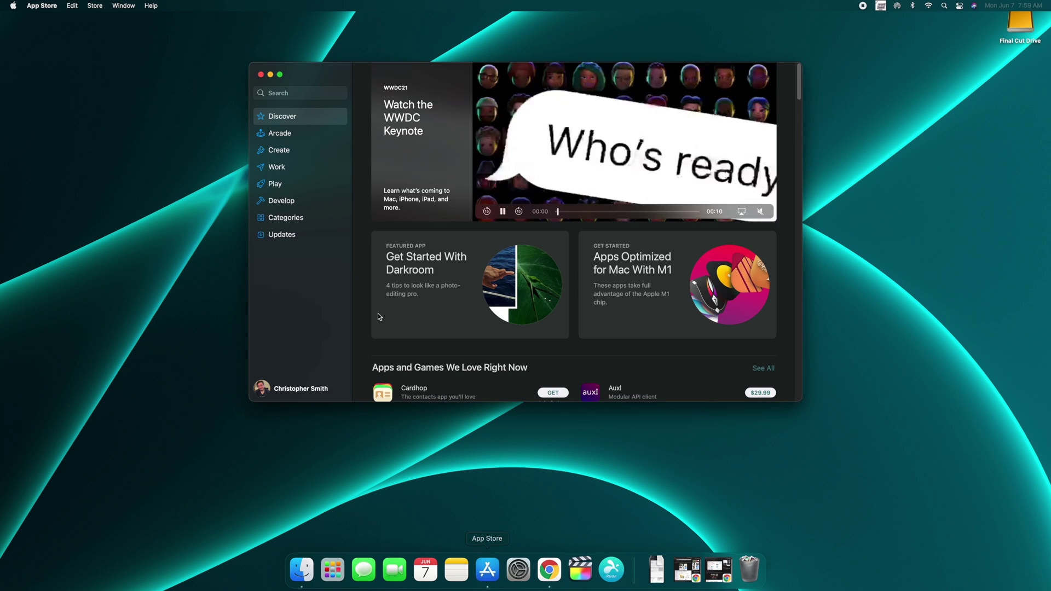
pyautogui.click(274, 93)
pyautogui.write('Wyze')
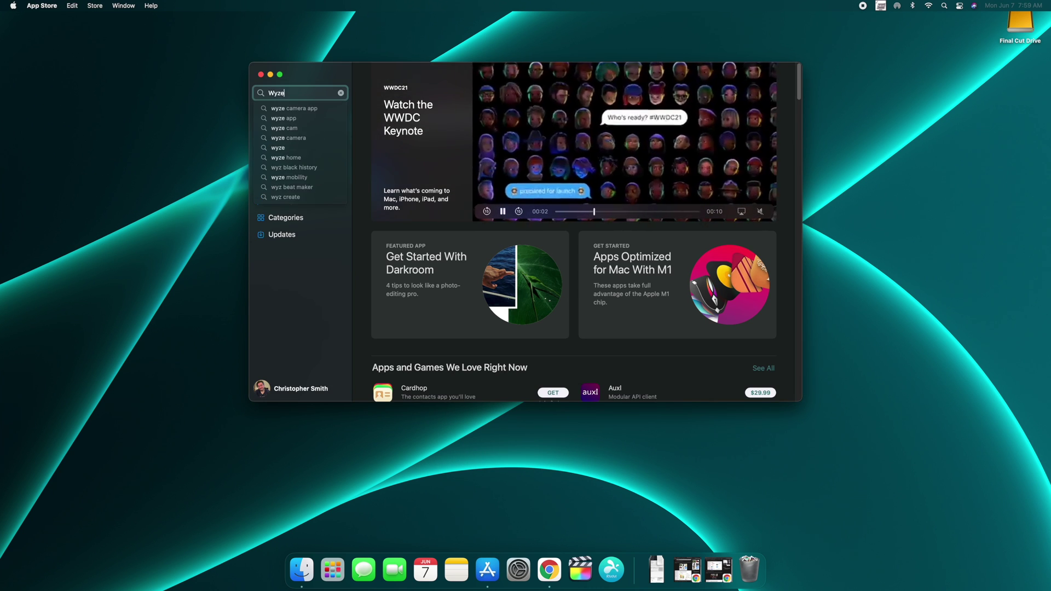
pyautogui.press('Return')
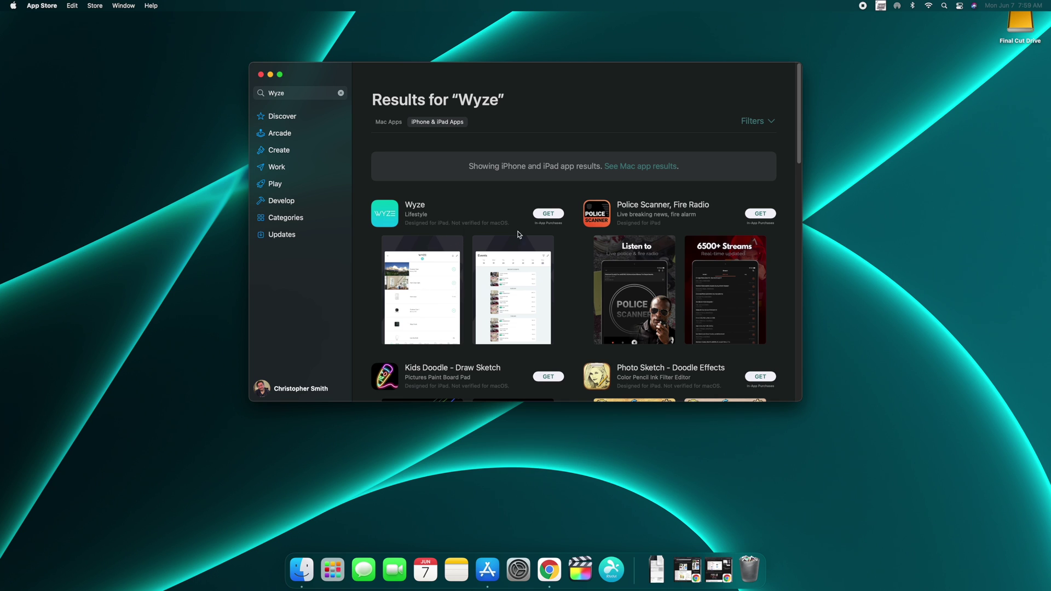
# - Install and launch the Wyze app from the search results, minimizing the App Store window
pyautogui.click(549, 215)
pyautogui.scroll(-1, 551, 217)
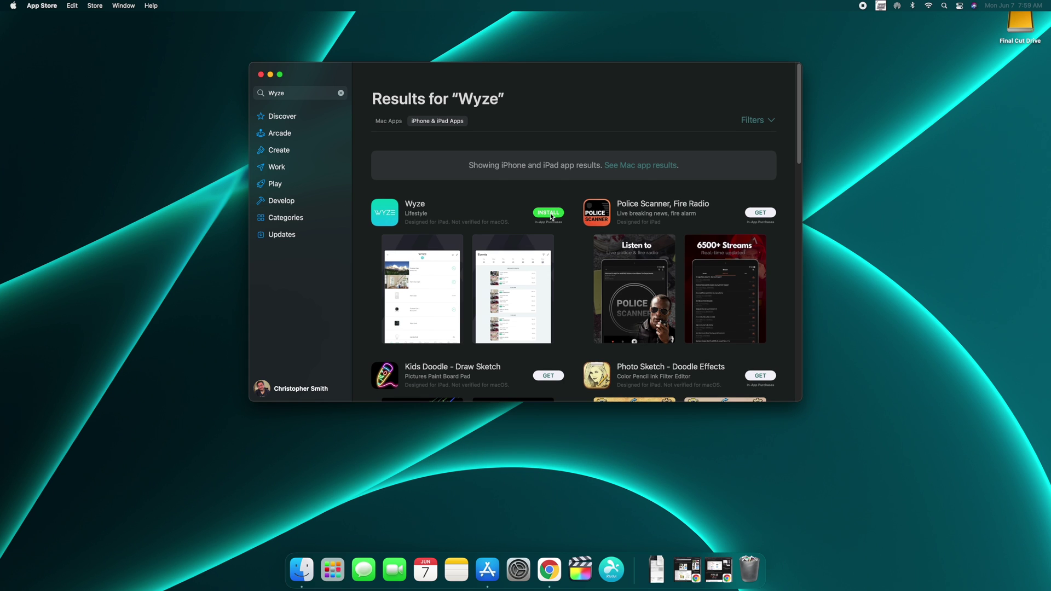
pyautogui.click(550, 217)
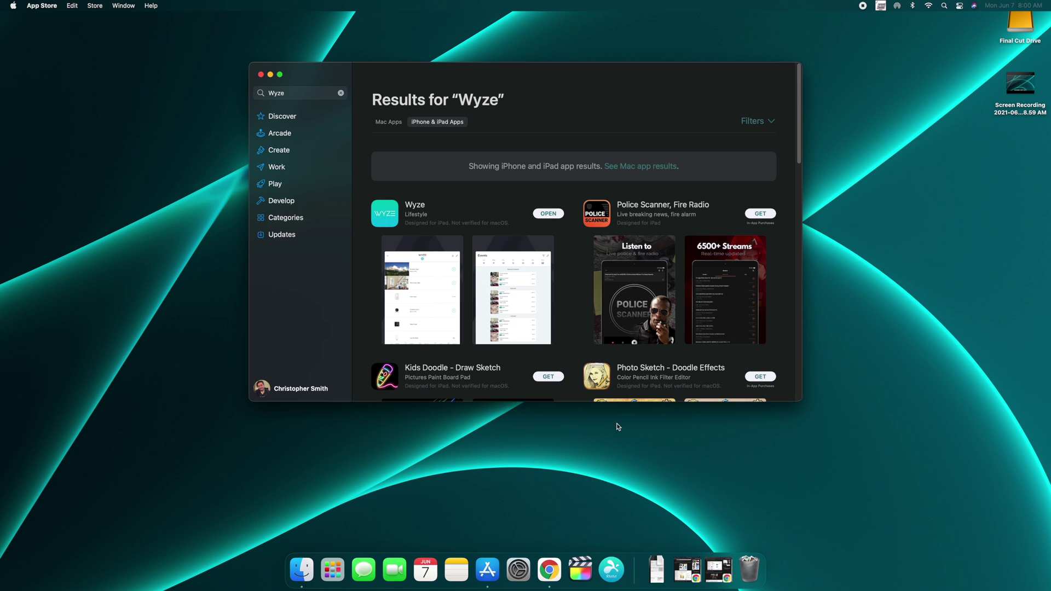
pyautogui.click(550, 215)
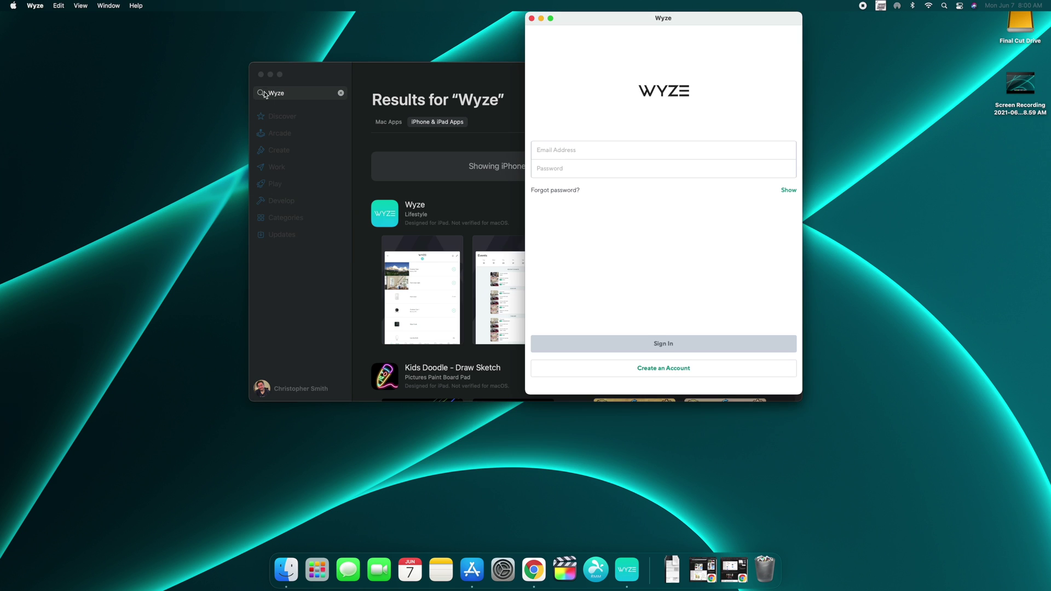
pyautogui.click(270, 74)
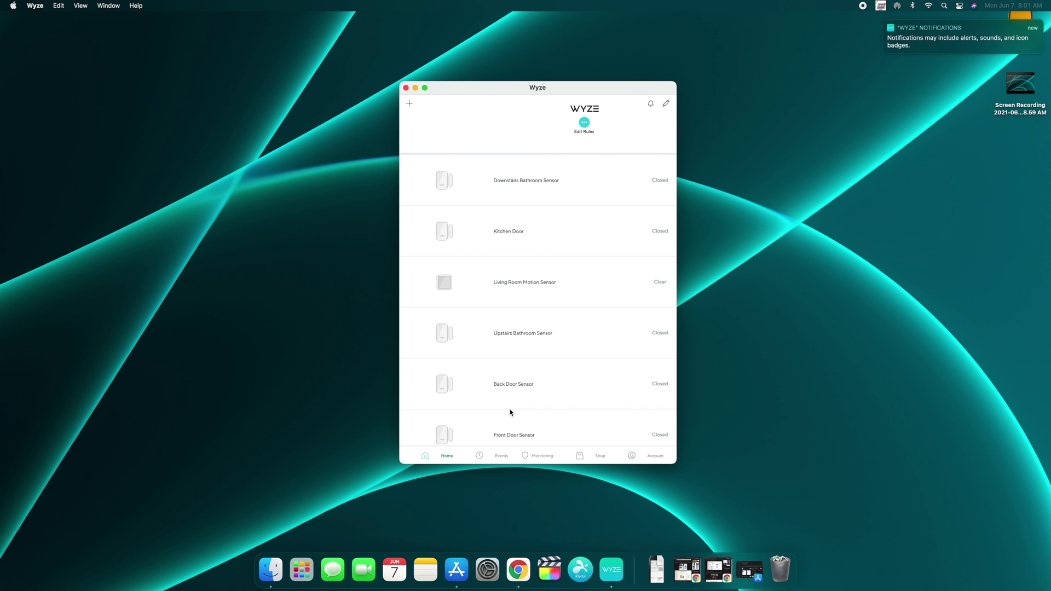
# - View the Driveway Camera's live feed with Wyze in full screen, acknowledging the camera position notice
pyautogui.click(426, 88)
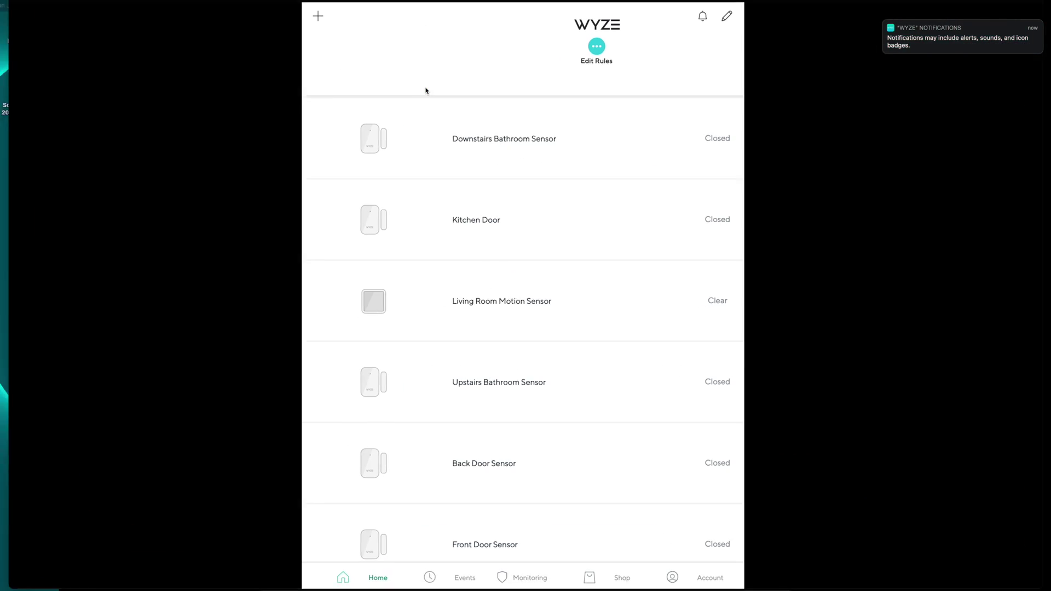
pyautogui.scroll(-20, 575, 361)
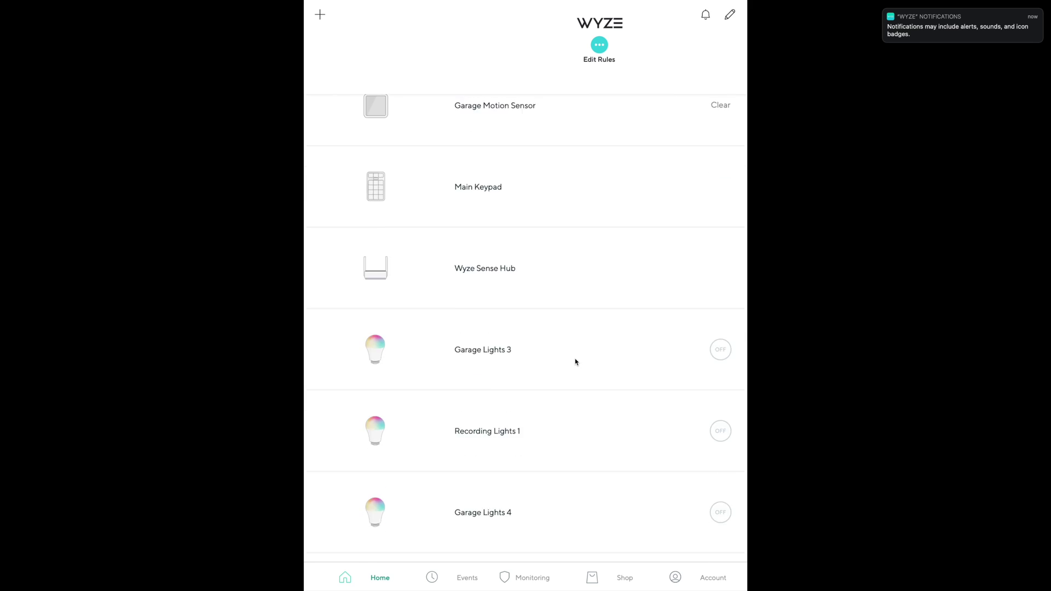
pyautogui.scroll(-10, 576, 362)
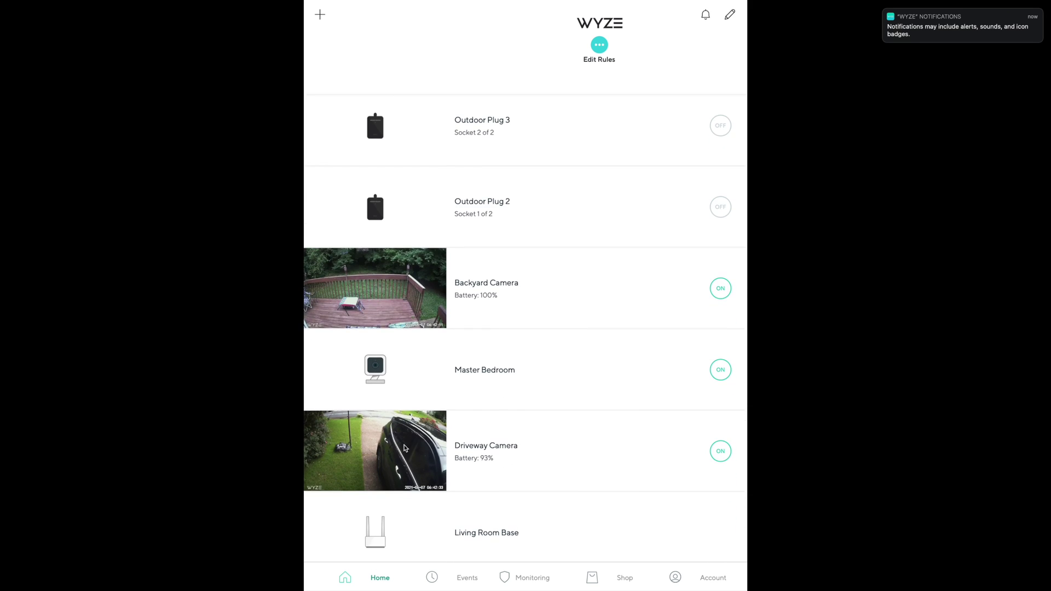
pyautogui.click(405, 449)
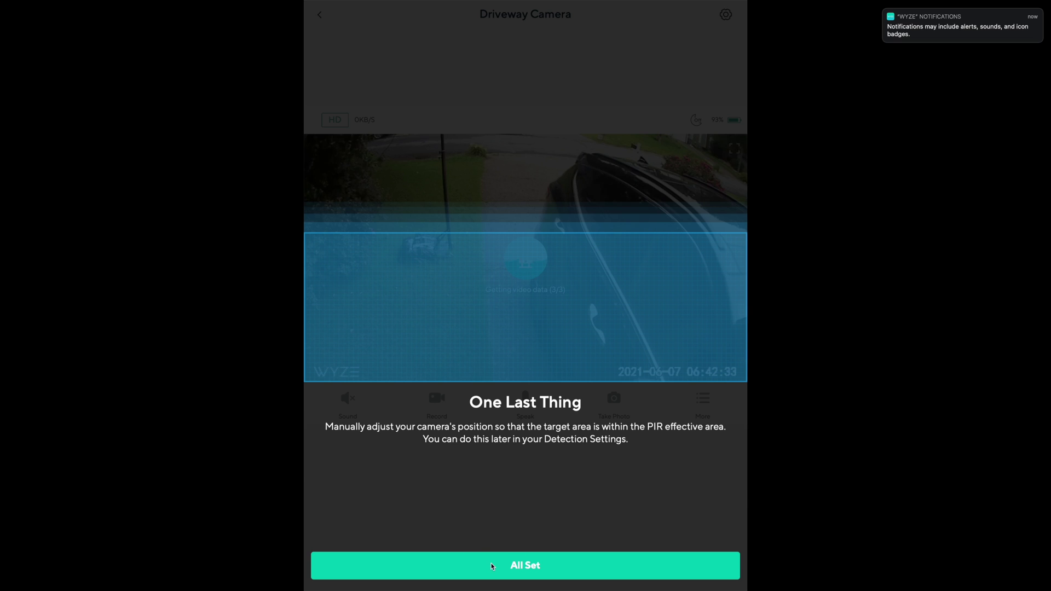
pyautogui.click(493, 567)
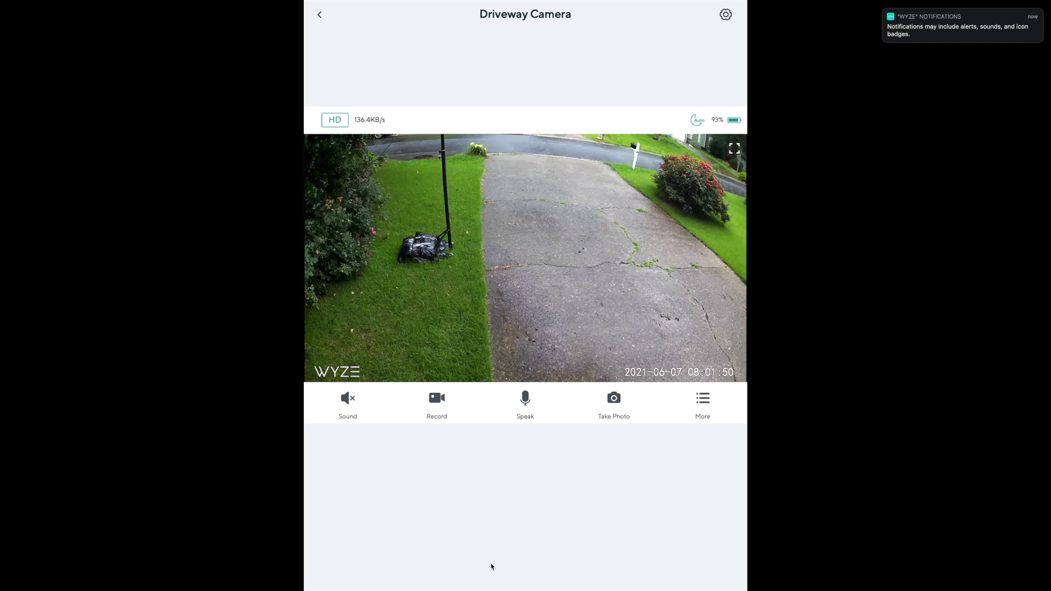
pyautogui.press('ctrl+super+f')
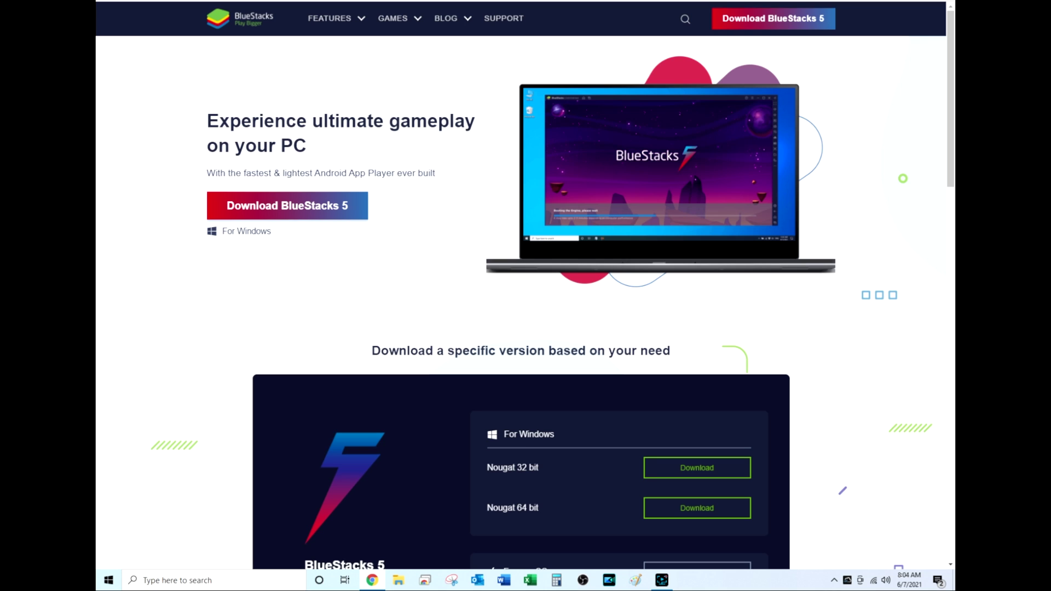
# - Download the BlueStacks 5 installer for Windows from the BlueStacks website and run it
pyautogui.click(304, 205)
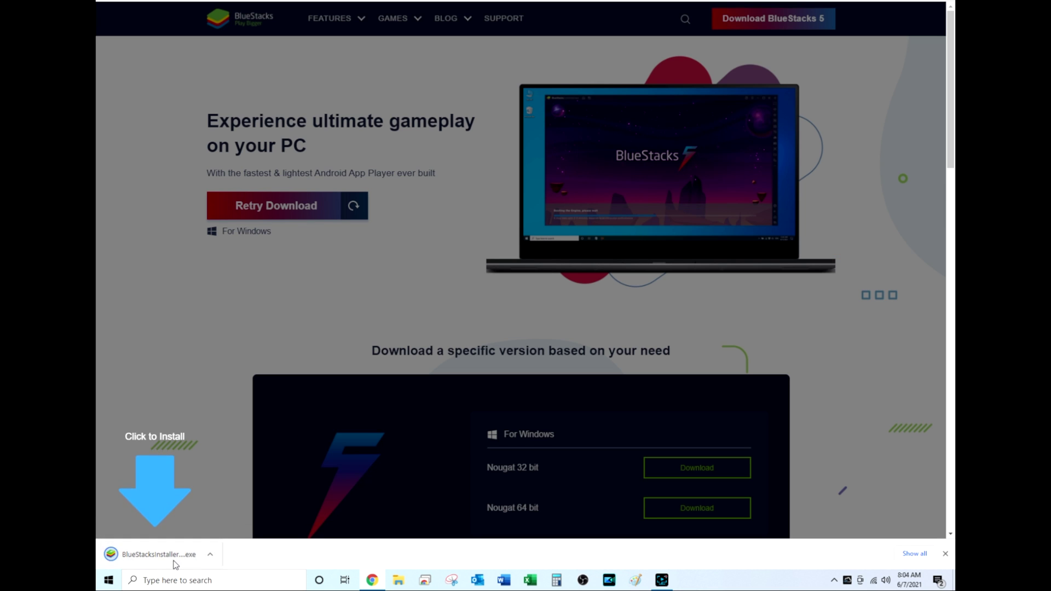
pyautogui.rightClick(176, 565)
pyautogui.click(217, 496)
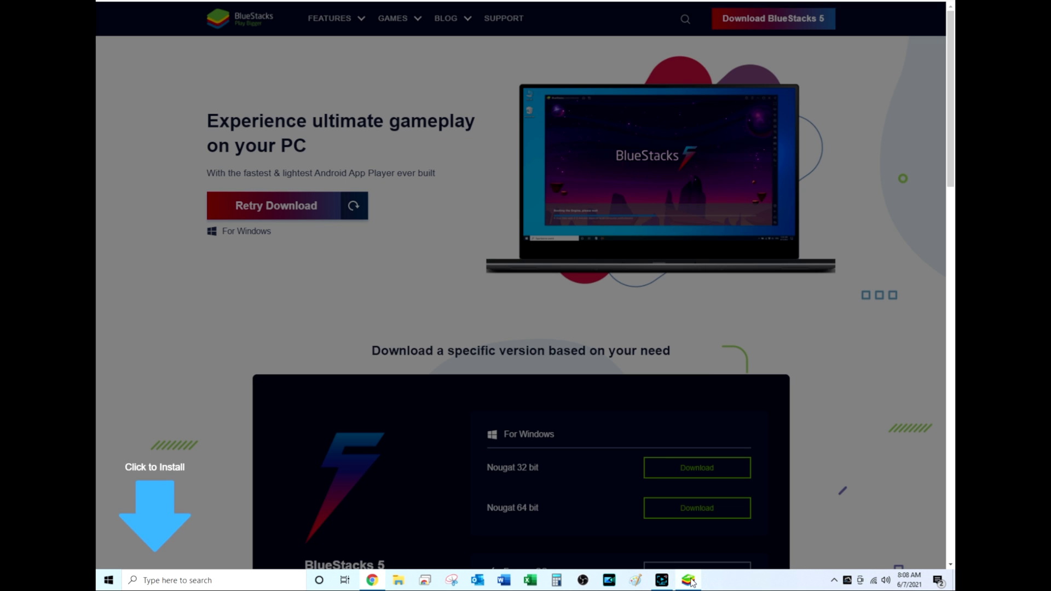
# - Switch to the BlueStacks app player and sign in to its Google Play Store
pyautogui.moveTo(691, 580)
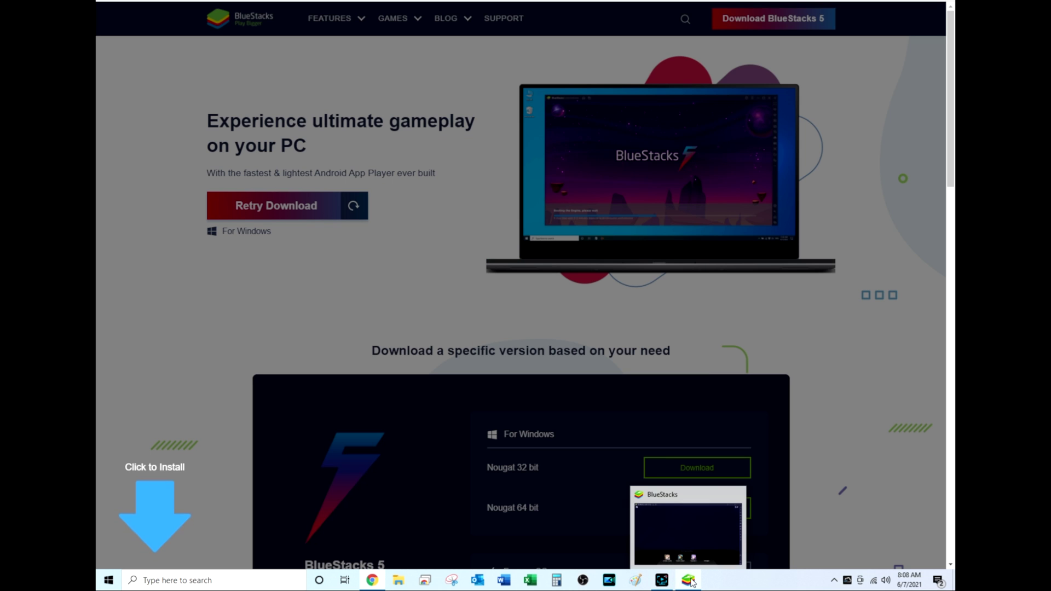
pyautogui.click(691, 580)
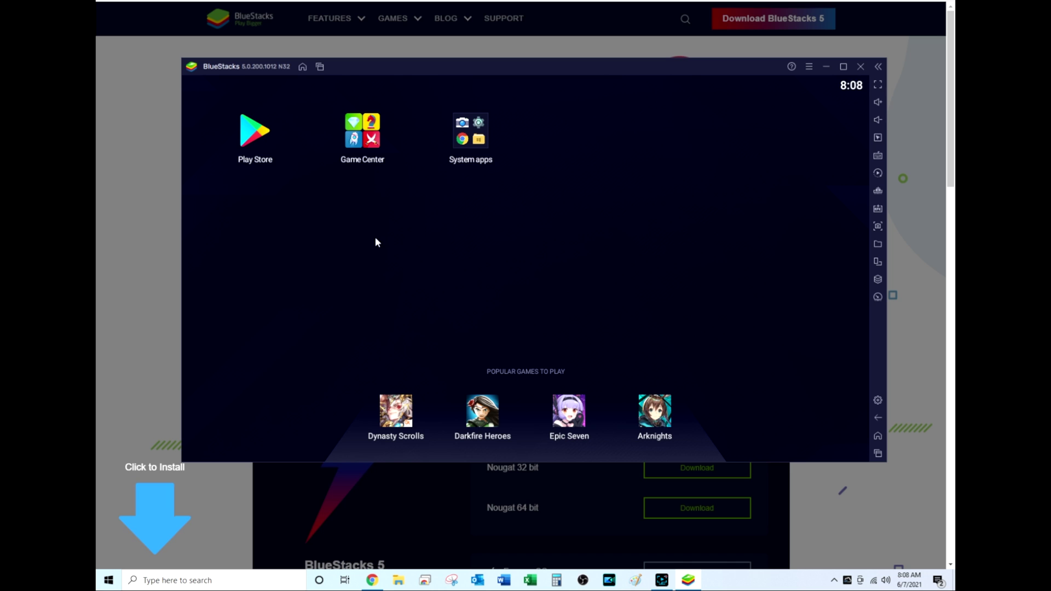
pyautogui.click(250, 137)
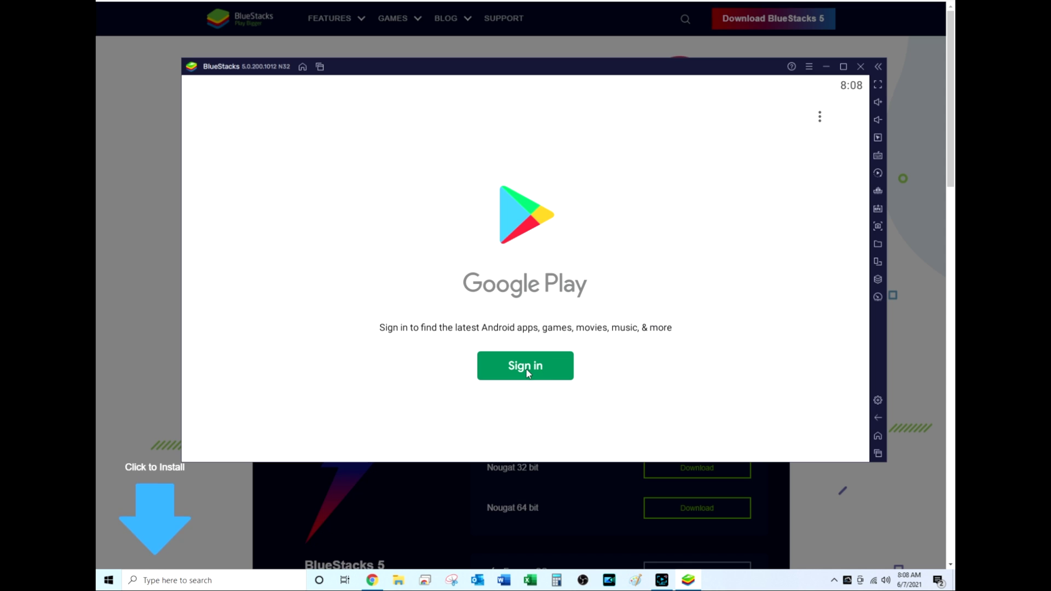
pyautogui.click(542, 371)
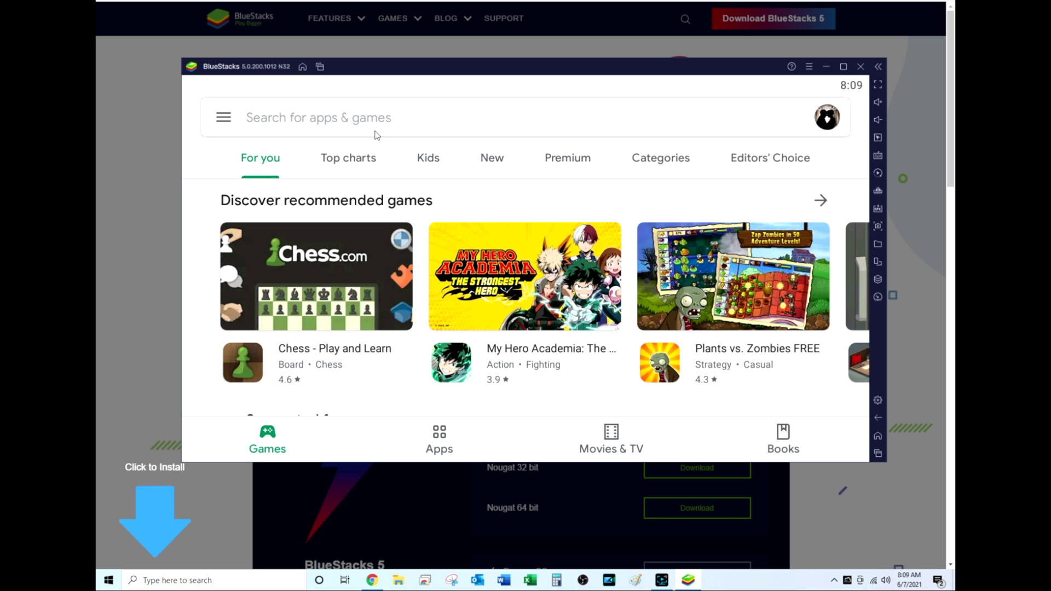
# - Search Google Play for "Wyze" and install the Wyze app by Wyze Labs Inc
pyautogui.click(372, 120)
pyautogui.write('Wyze')
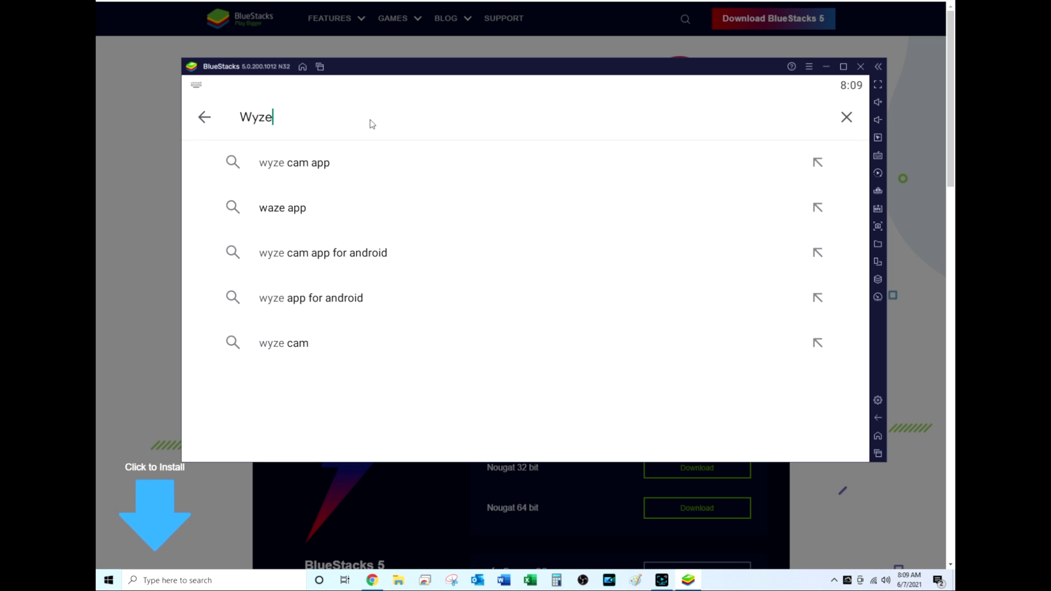
pyautogui.press('Return')
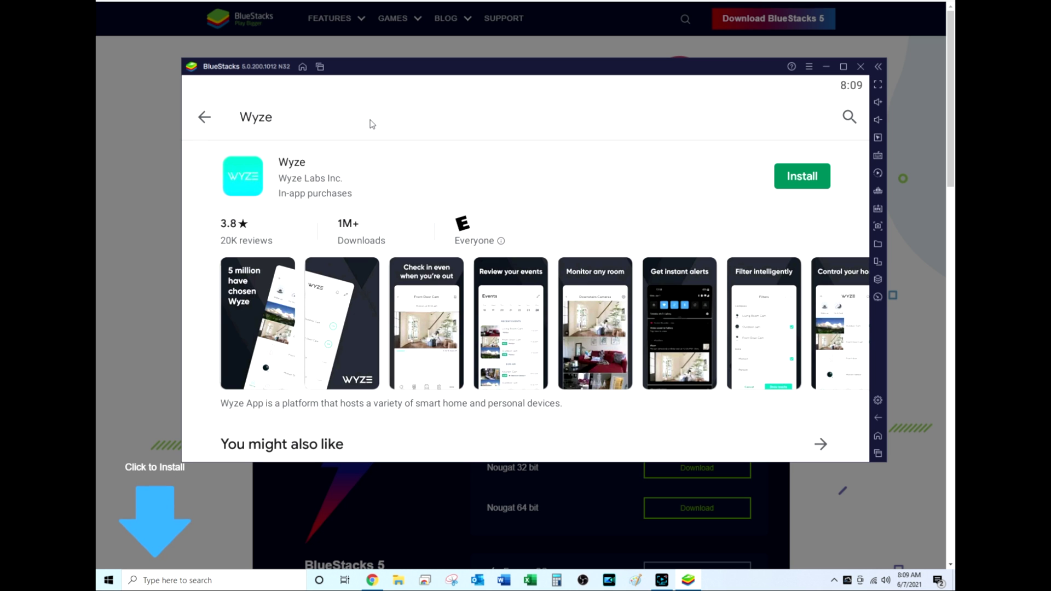
pyautogui.click(820, 182)
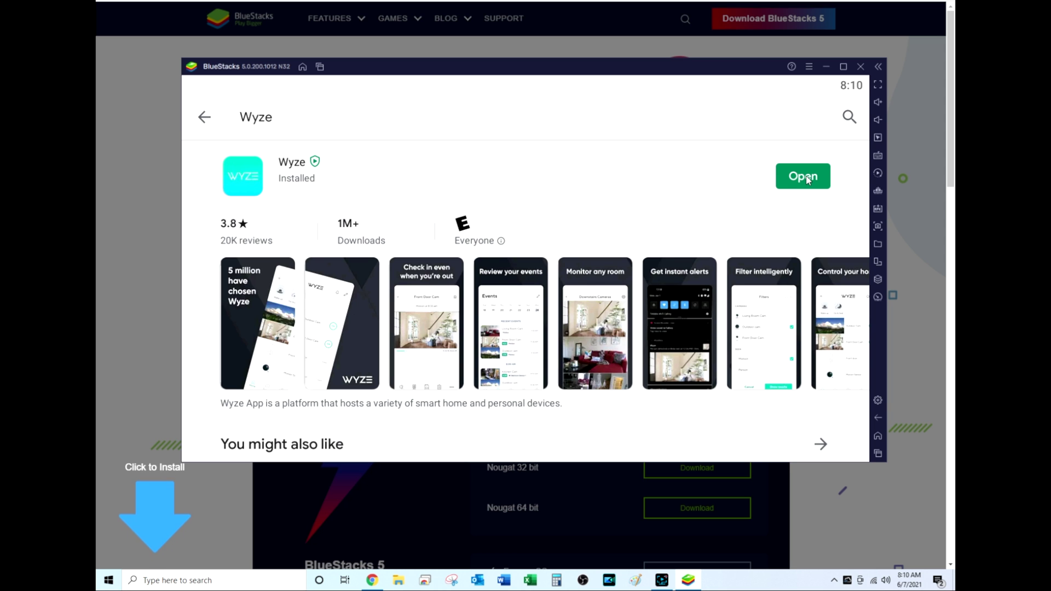
# - Open the installed Wyze app and start signing in at the account's e-mail address field
pyautogui.click(806, 178)
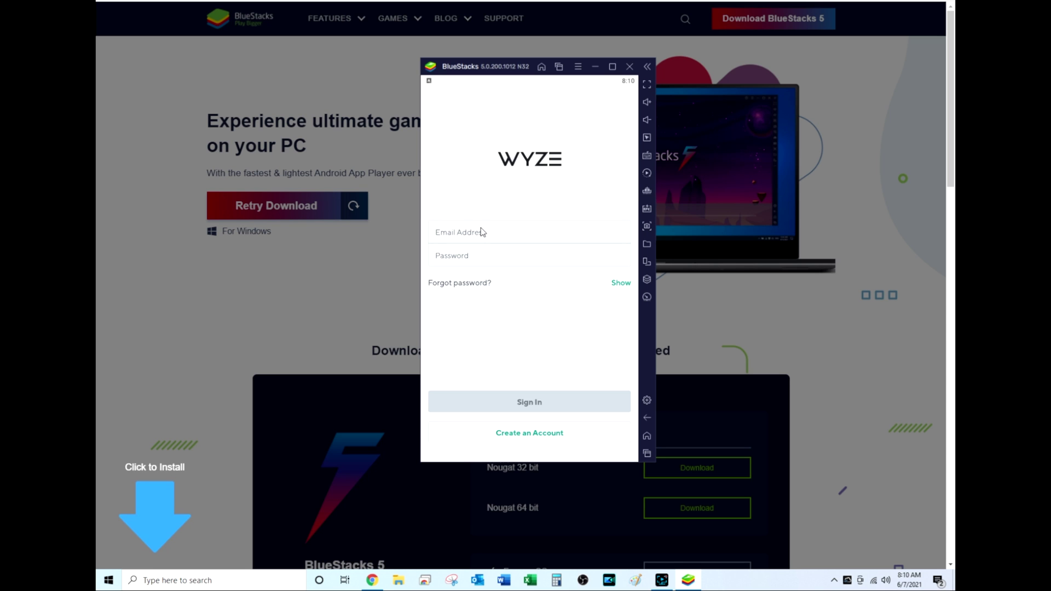
pyautogui.click(481, 232)
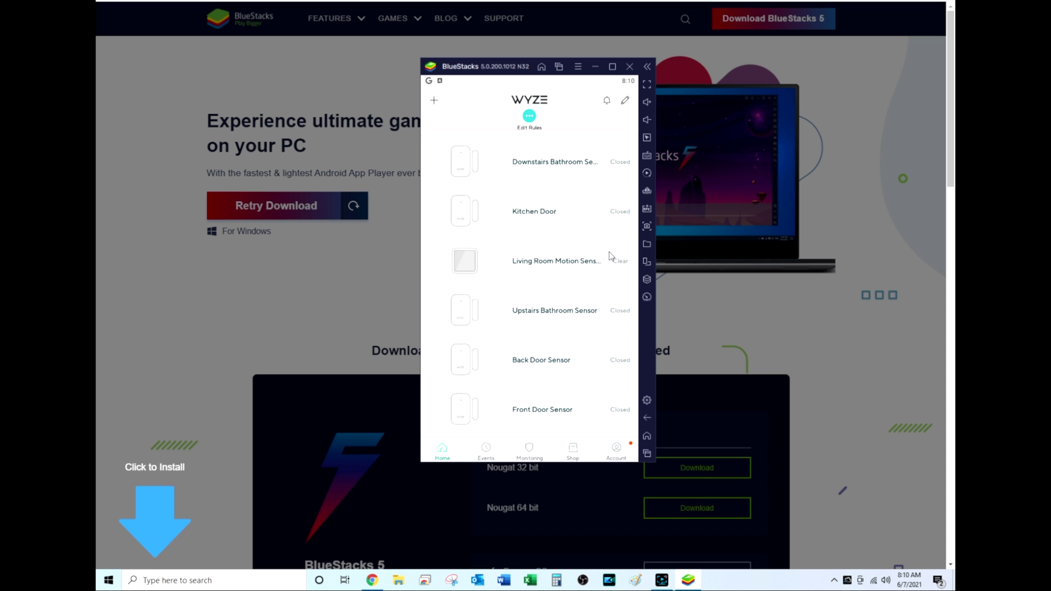
# - Find the Backyard Camera in the Wyze device list and open it
pyautogui.scroll(-10, 523, 306)
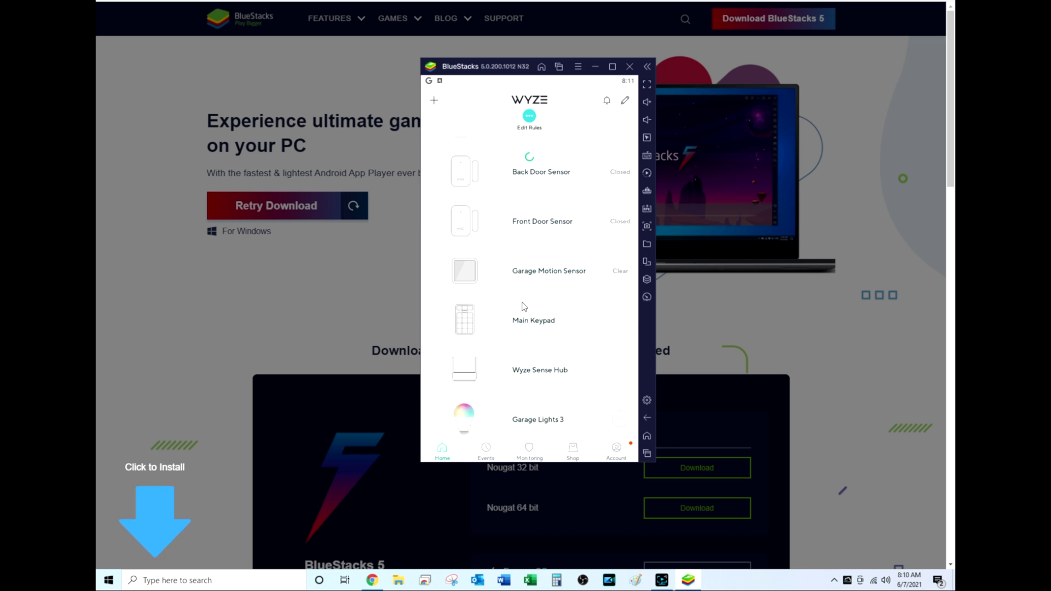
pyautogui.scroll(-10, 525, 307)
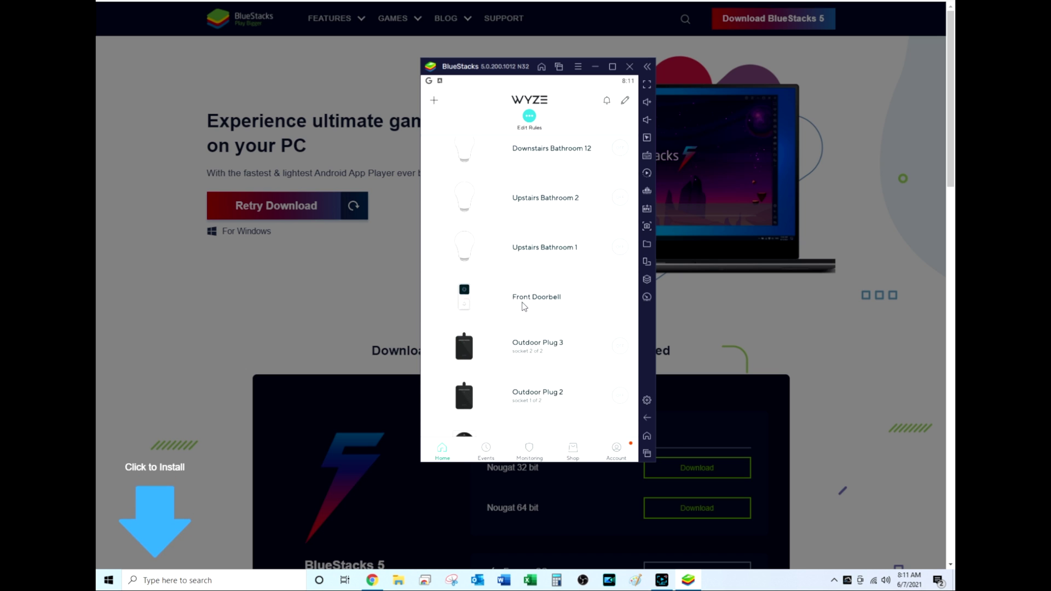
pyautogui.scroll(-2, 525, 307)
pyautogui.scroll(4, 528, 320)
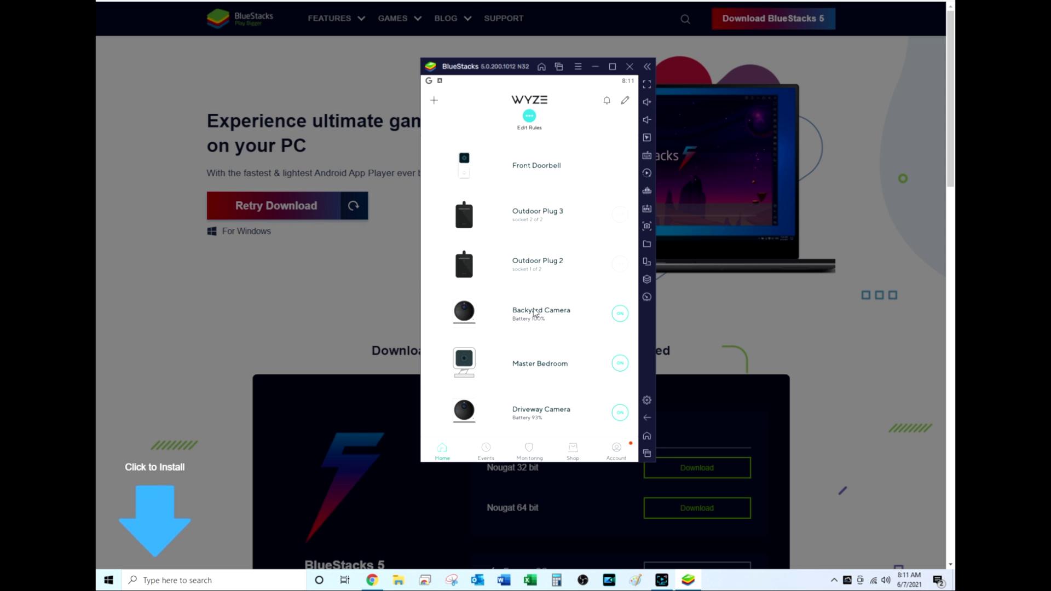
pyautogui.click(535, 312)
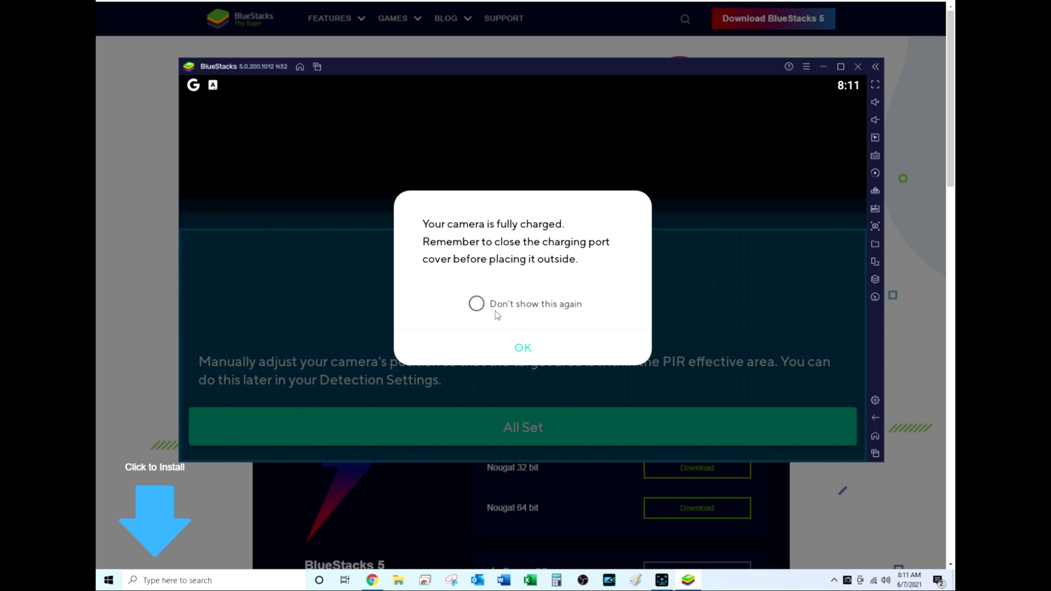
# - Dismiss the camera notices, turning off repeats of the charging reminder, and move the BlueStacks window clear of the page's centre
pyautogui.click(476, 304)
pyautogui.click(504, 342)
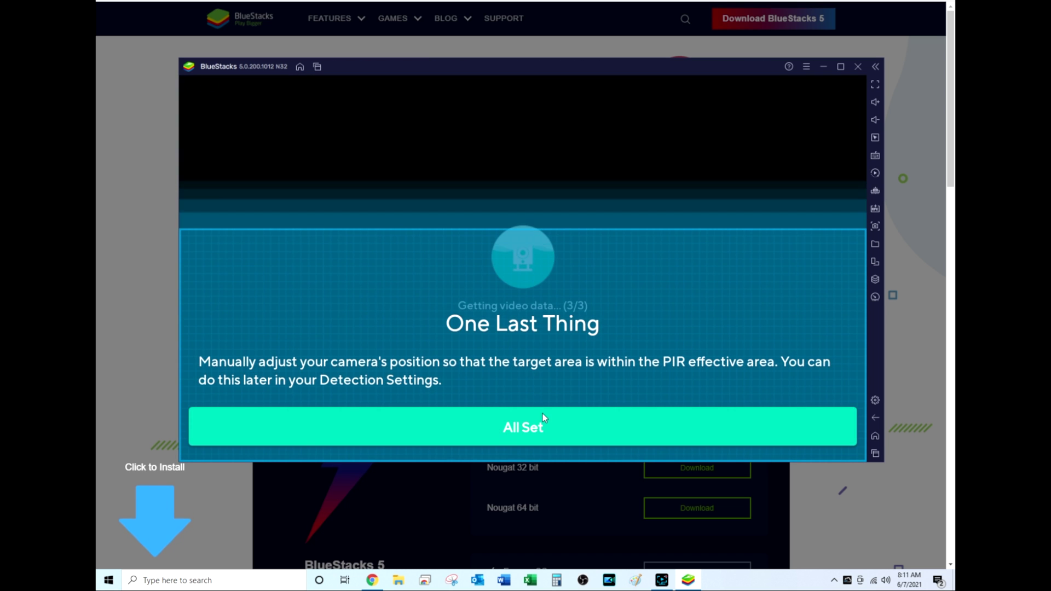
pyautogui.click(535, 432)
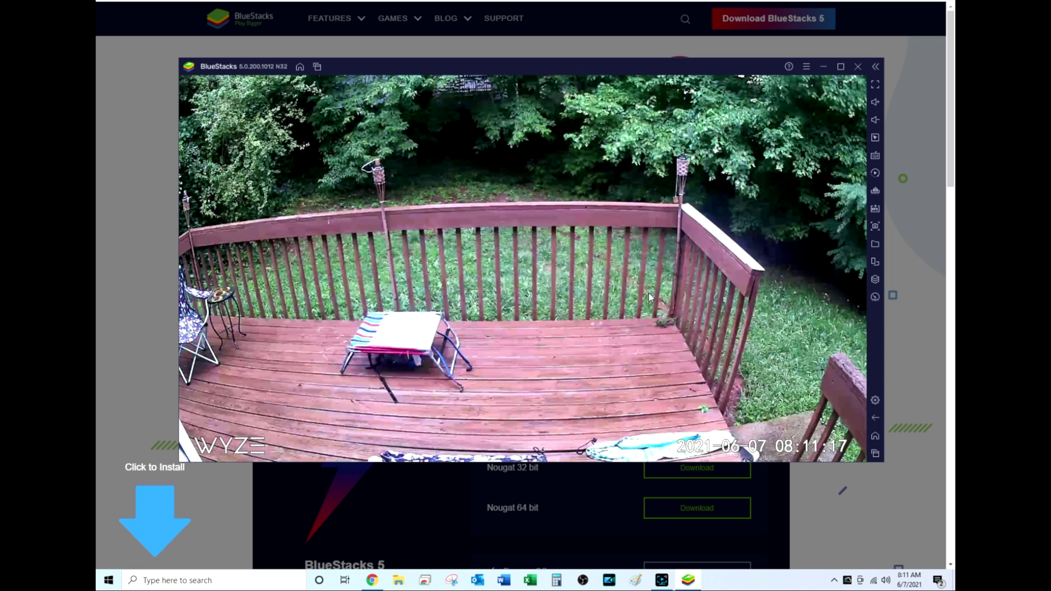
pyautogui.moveTo(682, 65); pyautogui.dragTo(603, 16)
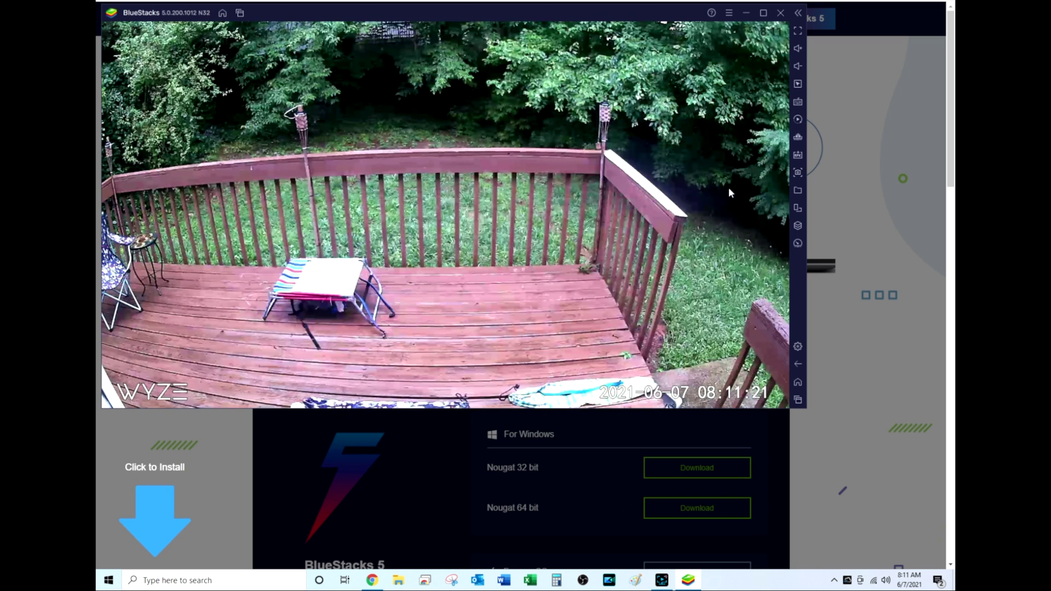